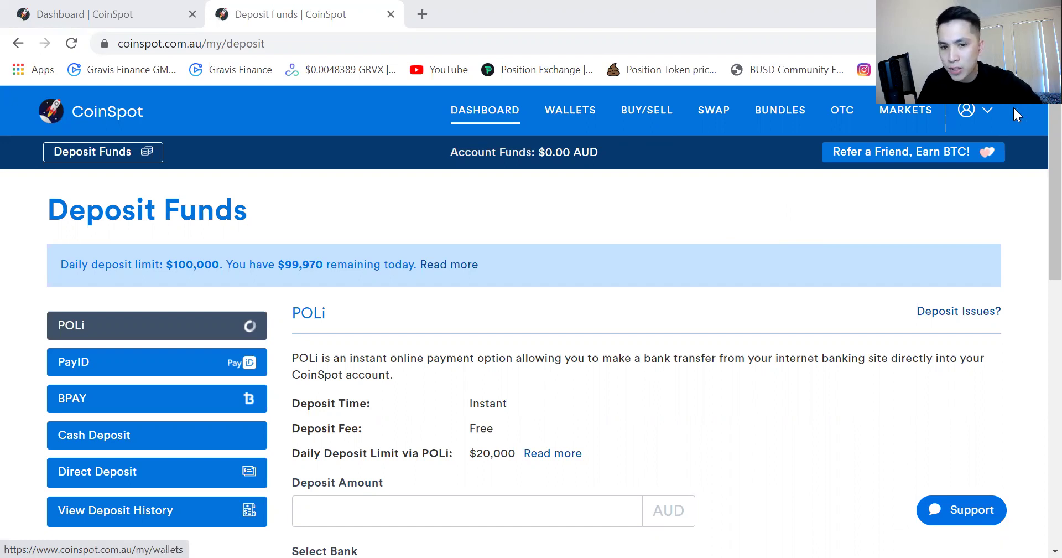
Return to the AUD deposit page and look over its options
click(672, 294)
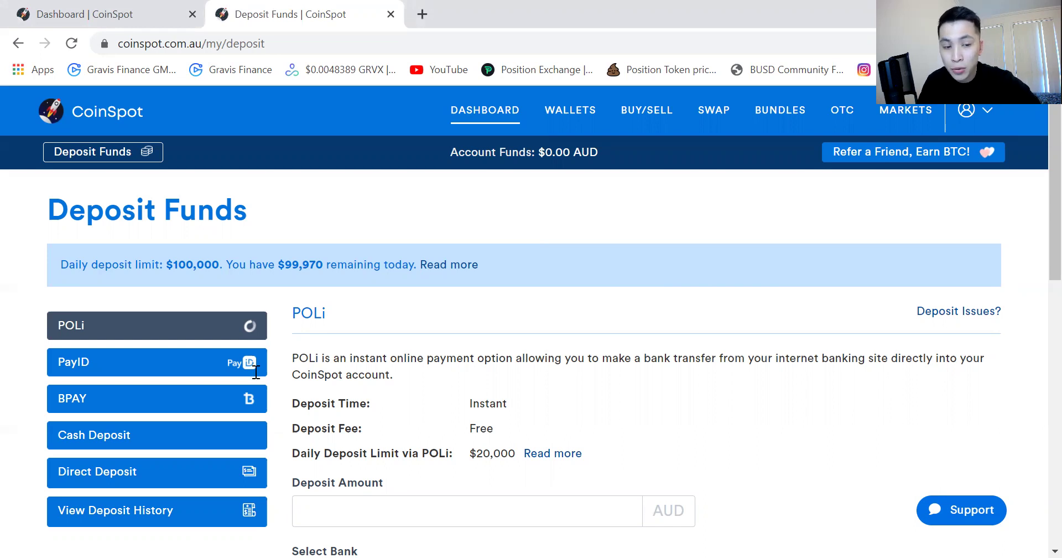
scroll(565, 259, down, 2)
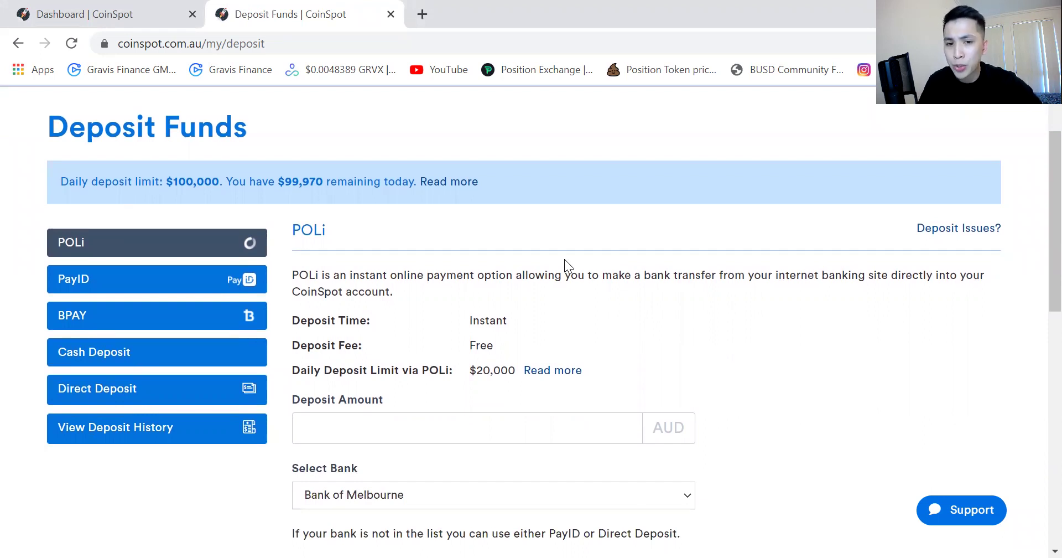
scroll(415, 282, down, 2)
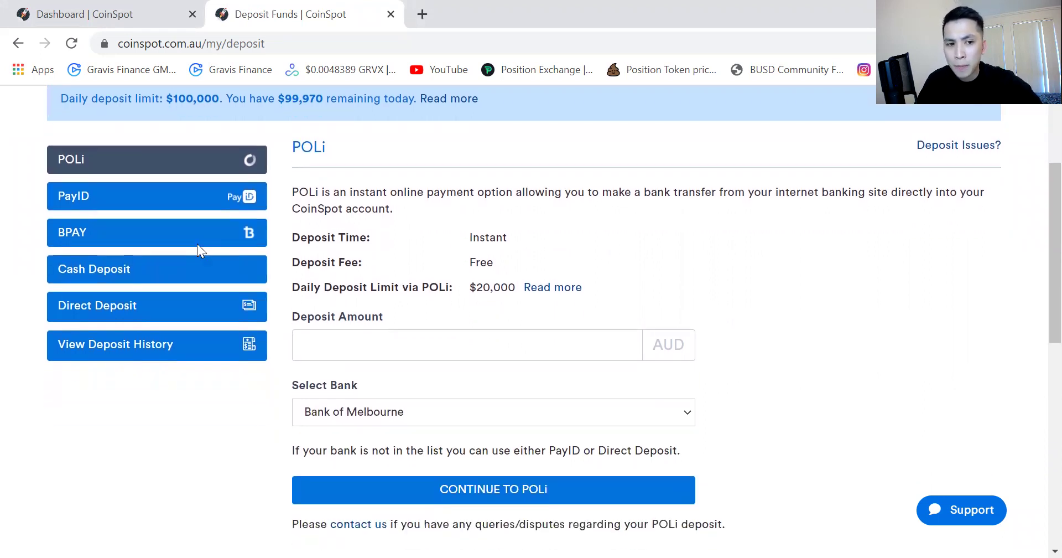
scroll(337, 260, up, 3)
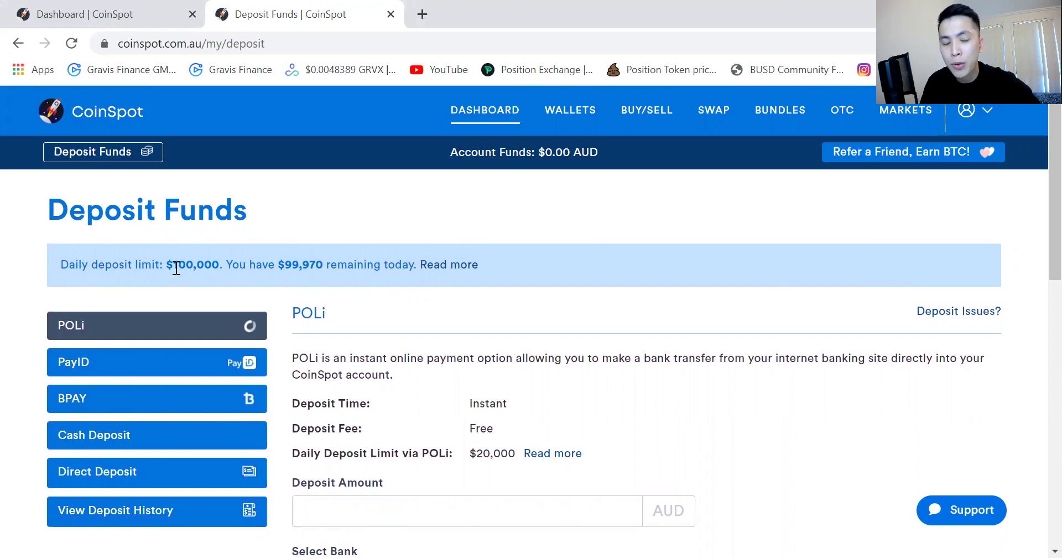
scroll(402, 348, down, 3)
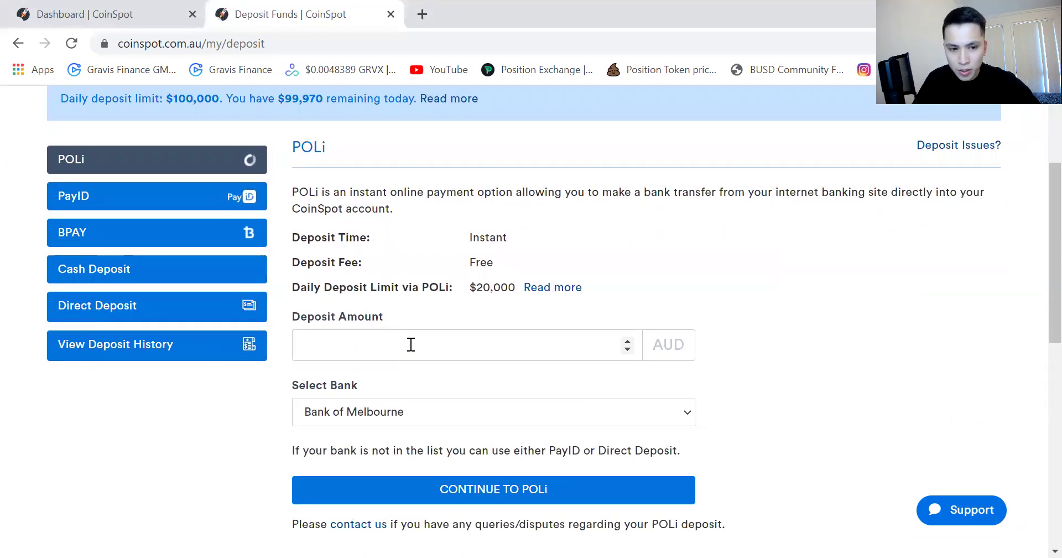
Enter a $50 deposit, select Commonwealth Bank, and continue to POLi
click(411, 345)
text(50)
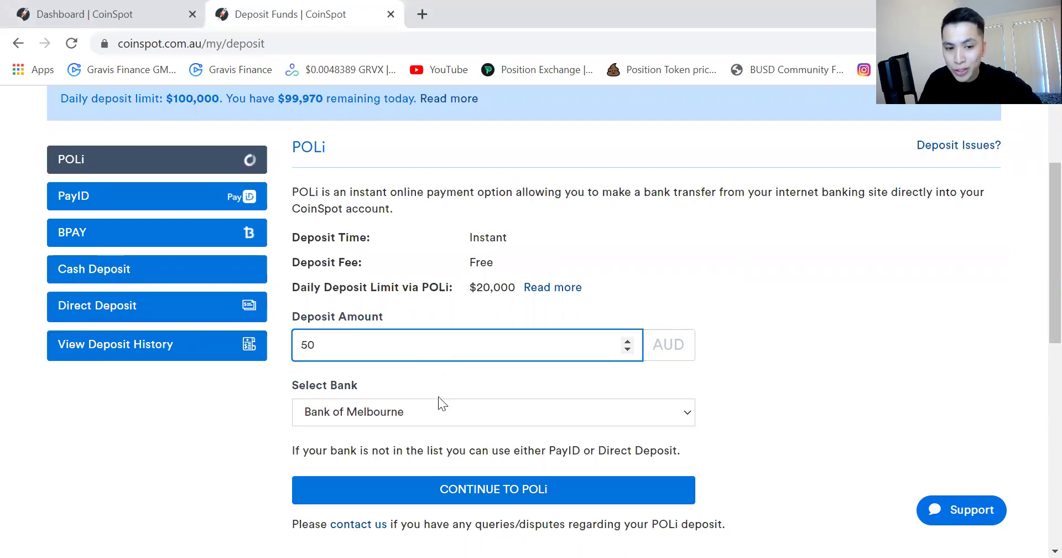
click(435, 414)
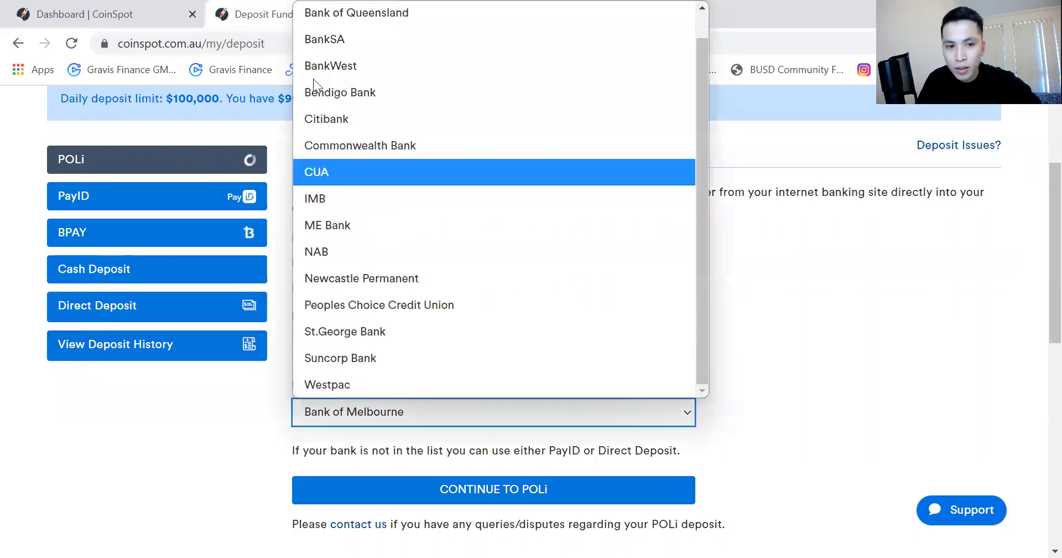
click(348, 145)
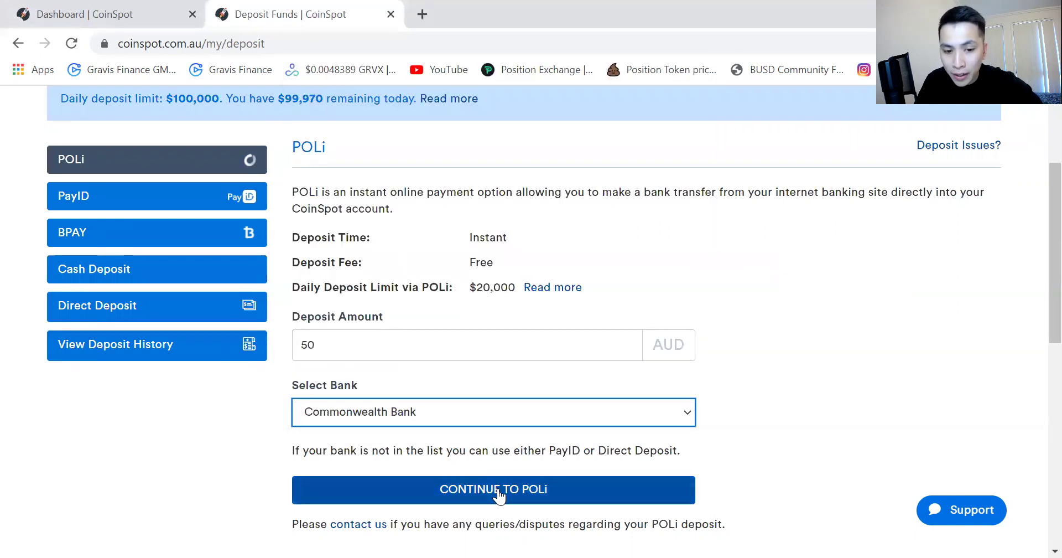
click(498, 490)
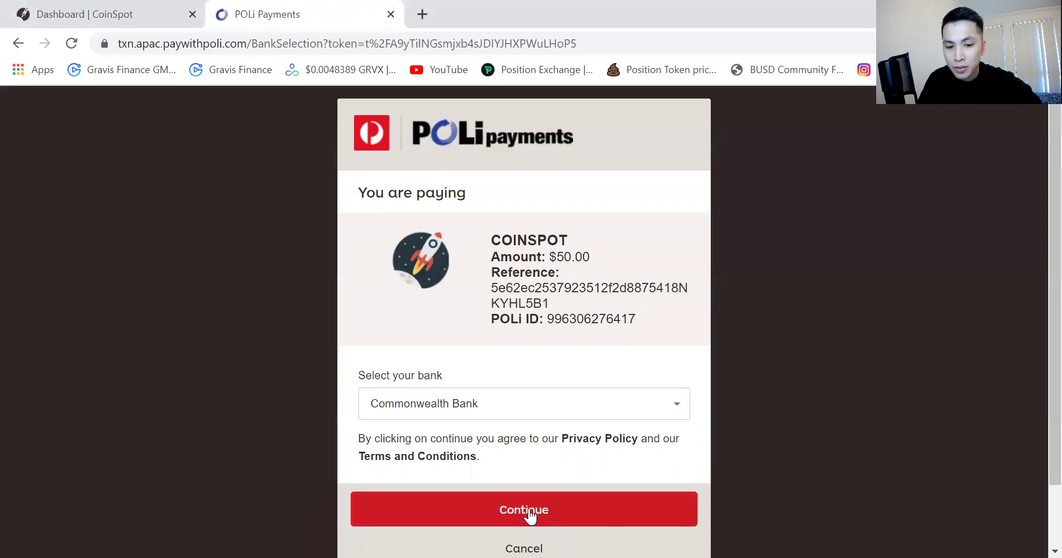
Confirm the $50 POLi payment to reach the Commonwealth Bank login form
click(529, 513)
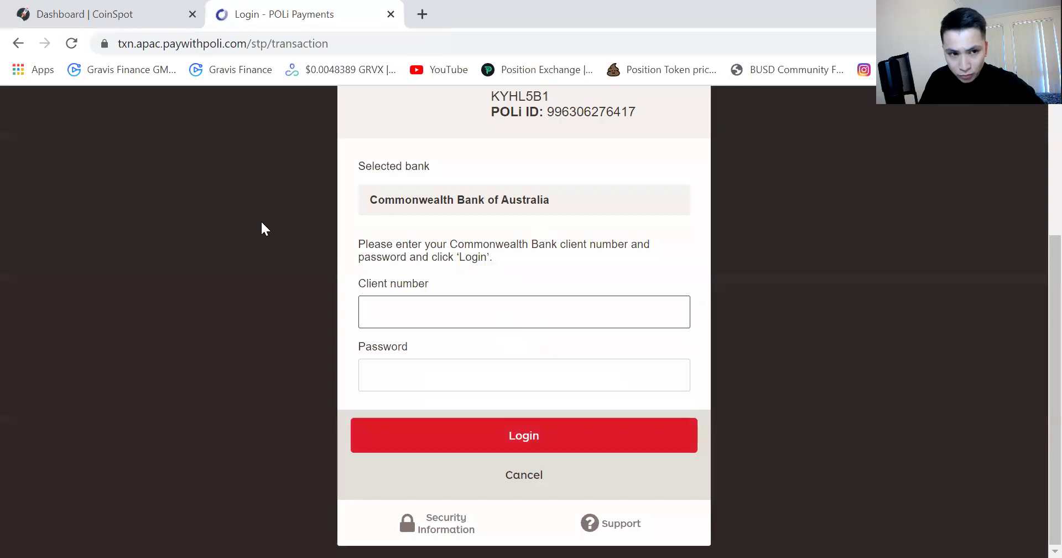
Switch back to the CoinSpot Dashboard tab
click(125, 16)
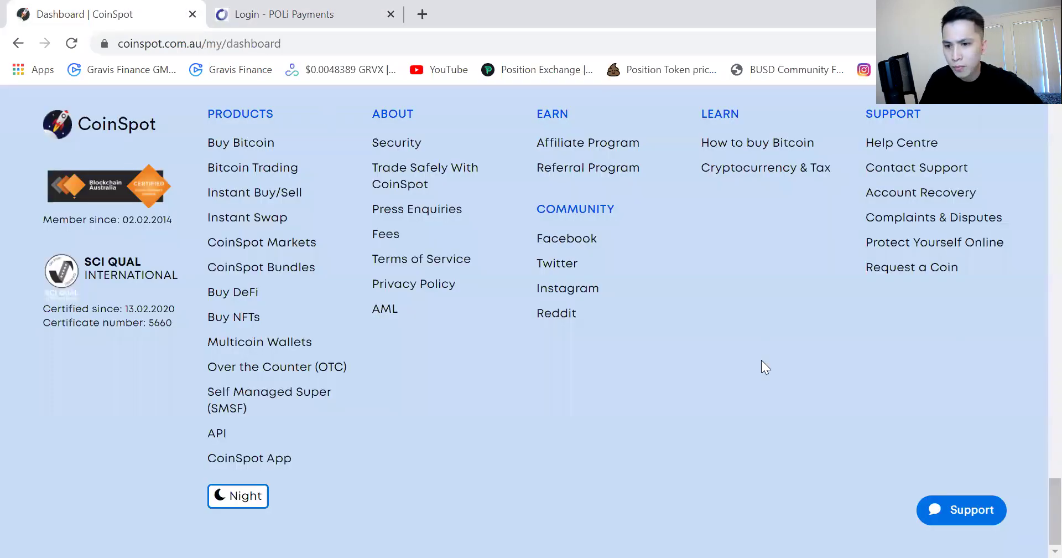
scroll(1035, 260, up, 20)
scroll(253, 379, down, 1)
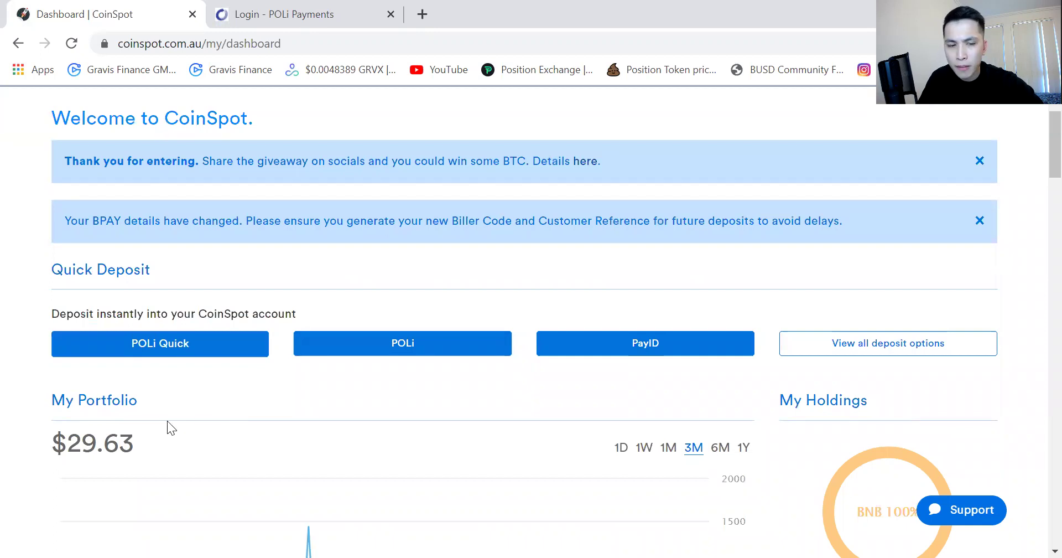
scroll(167, 421, up, 1)
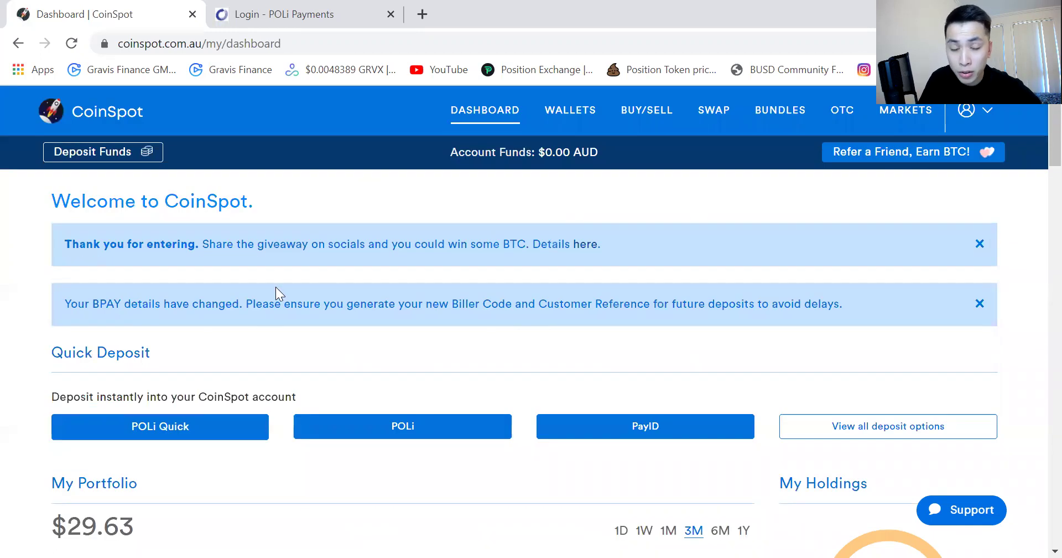
Open Wallets and browse to the BNB balance of 0.04467653 ($29.61 AUD)
click(574, 114)
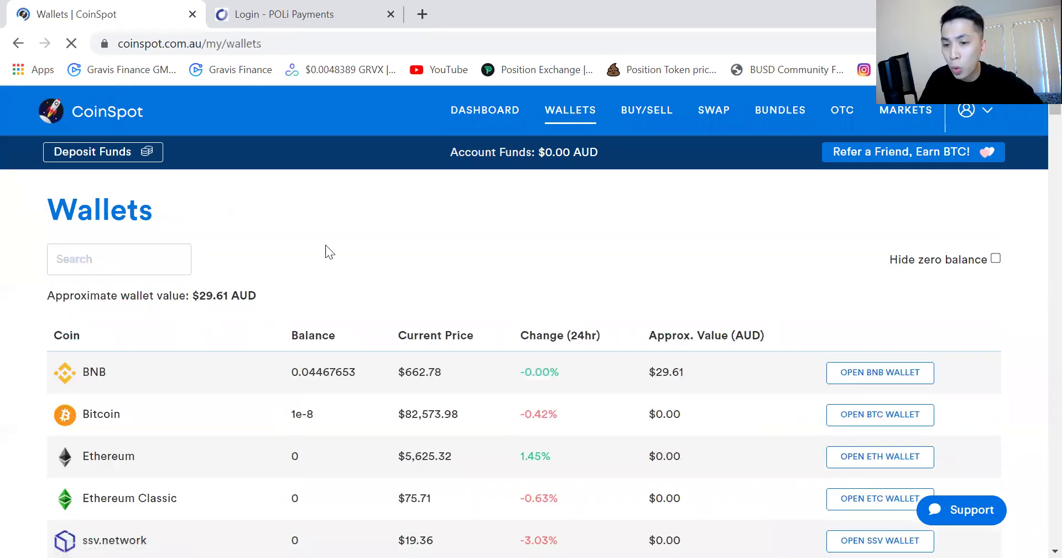
scroll(367, 330, down, 1)
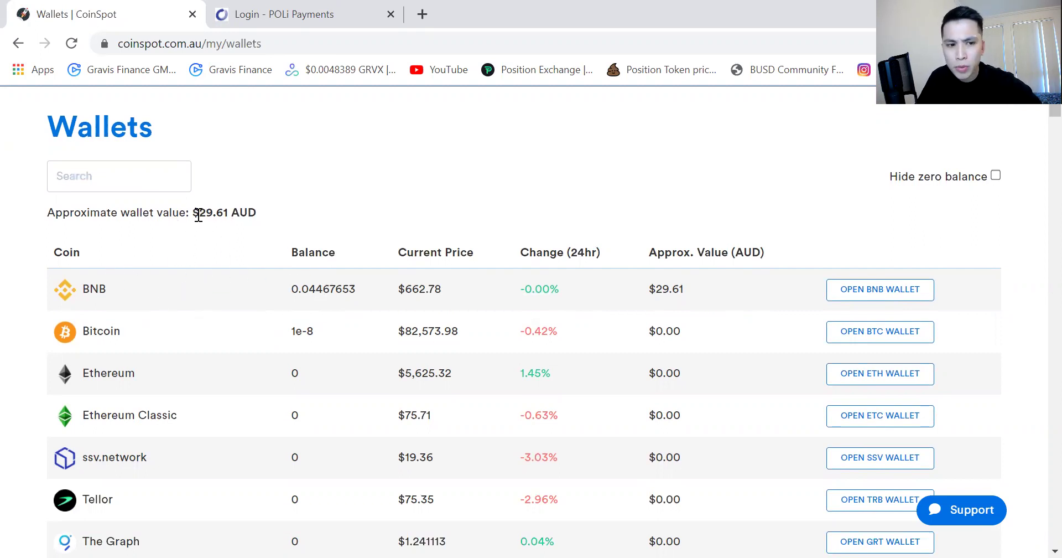
scroll(394, 219, up, 2)
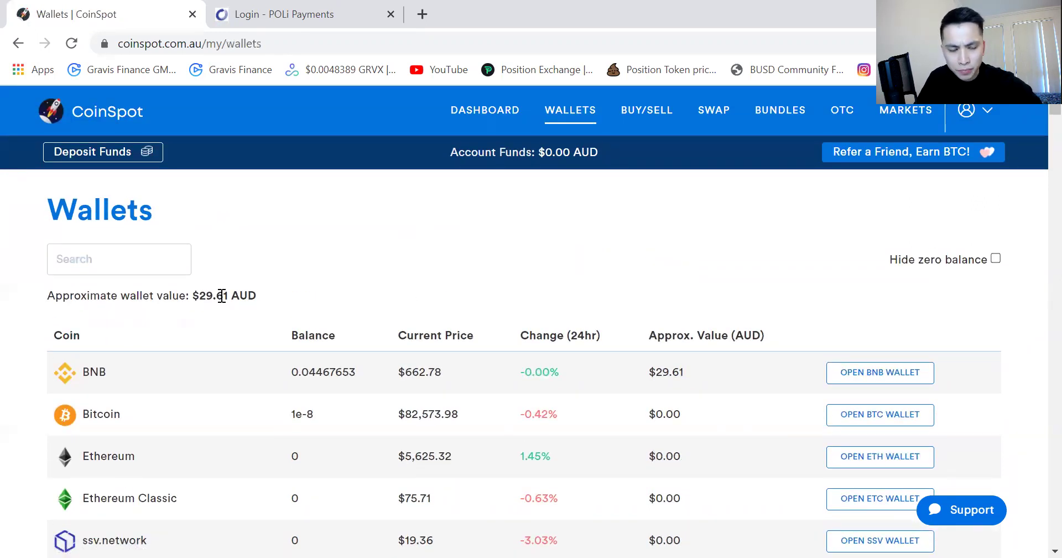
scroll(230, 282, down, 2)
scroll(166, 348, down, 6)
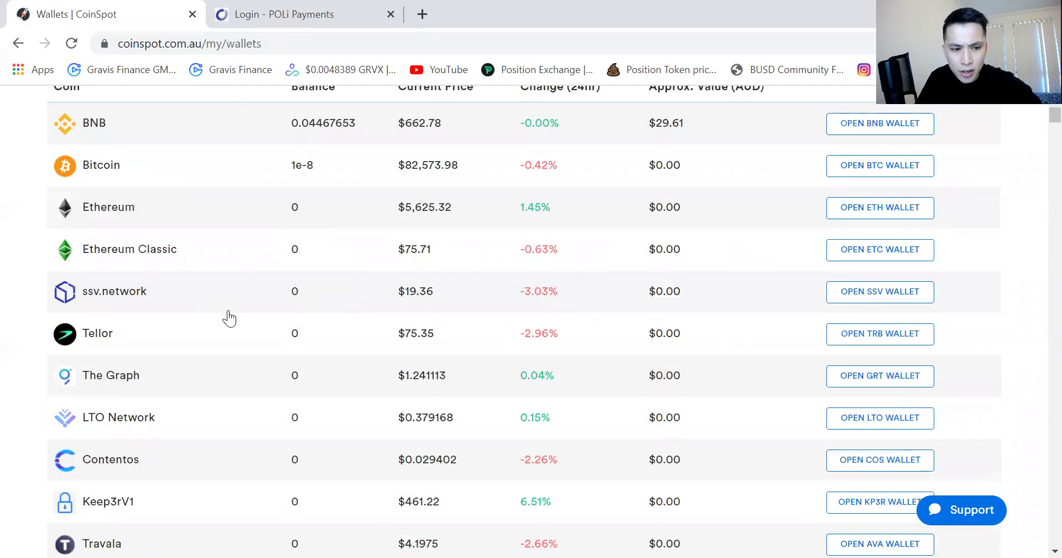
scroll(170, 314, down, 3)
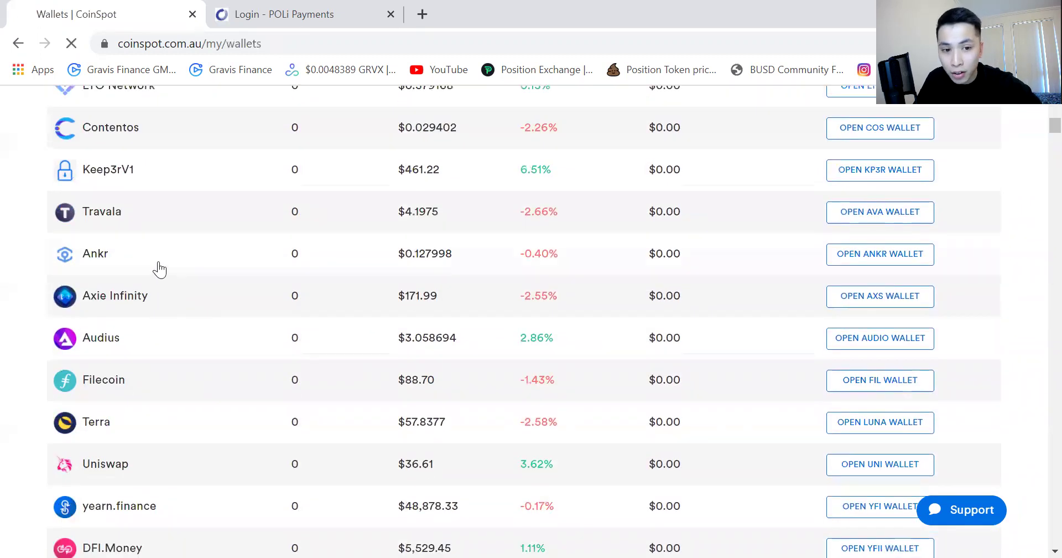
Open the Buy Ankr page, switching the amount to ANKR and back to AUD
click(156, 264)
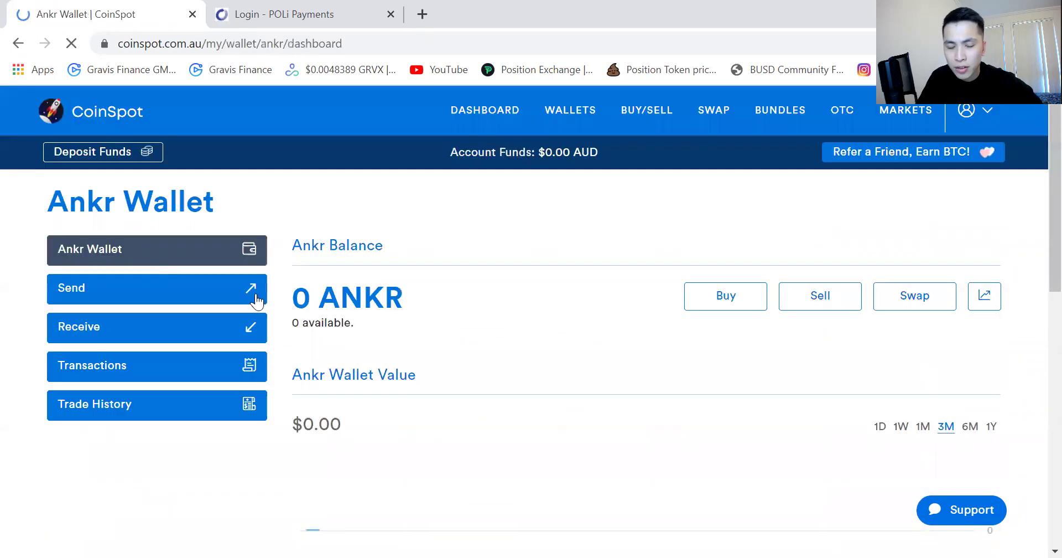
click(726, 296)
scroll(550, 355, down, 2)
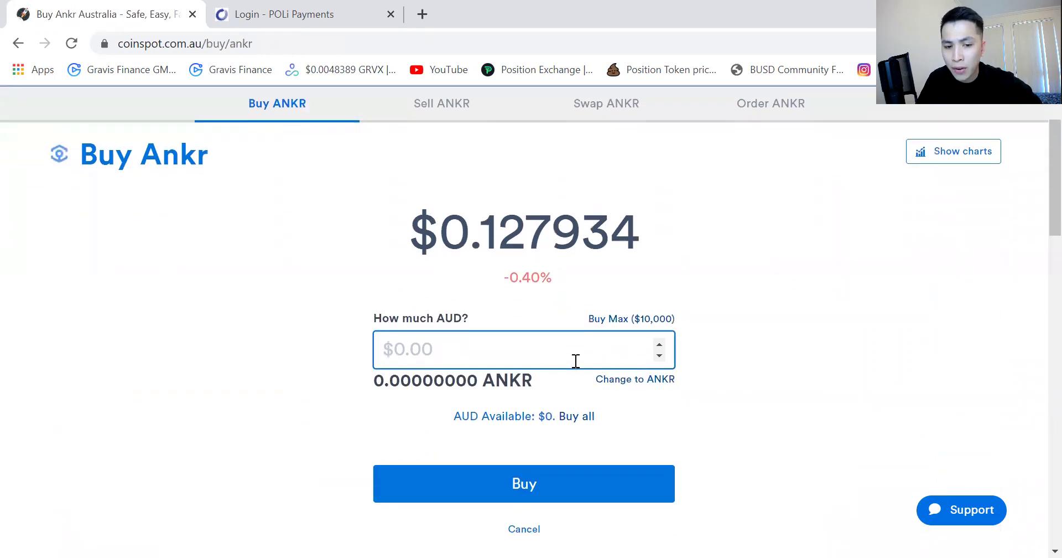
click(633, 379)
scroll(539, 403, down, 3)
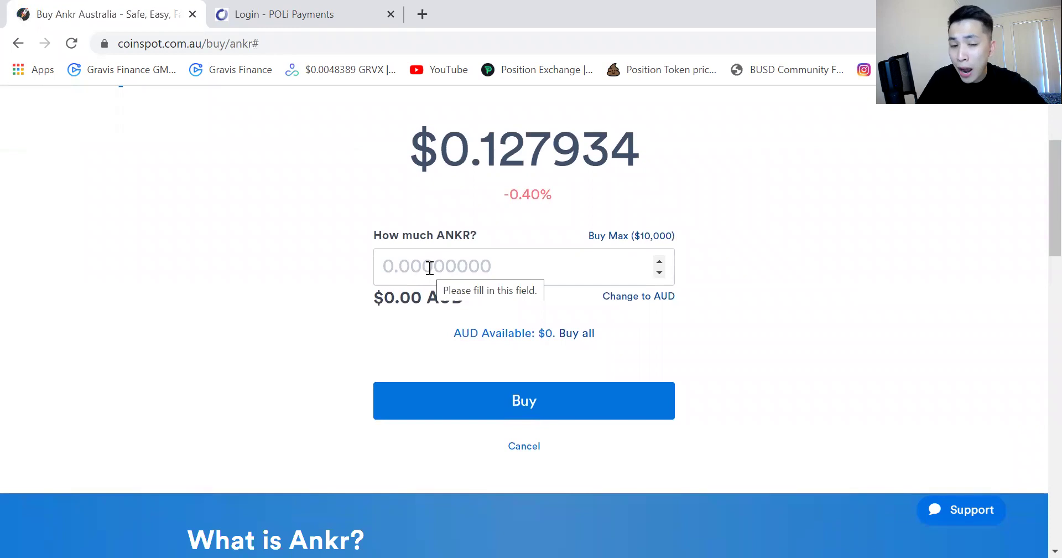
click(641, 302)
Enter a 10 AUD Ankr order, preview its confirmation, then cancel it
click(474, 422)
scroll(518, 364, down, 1)
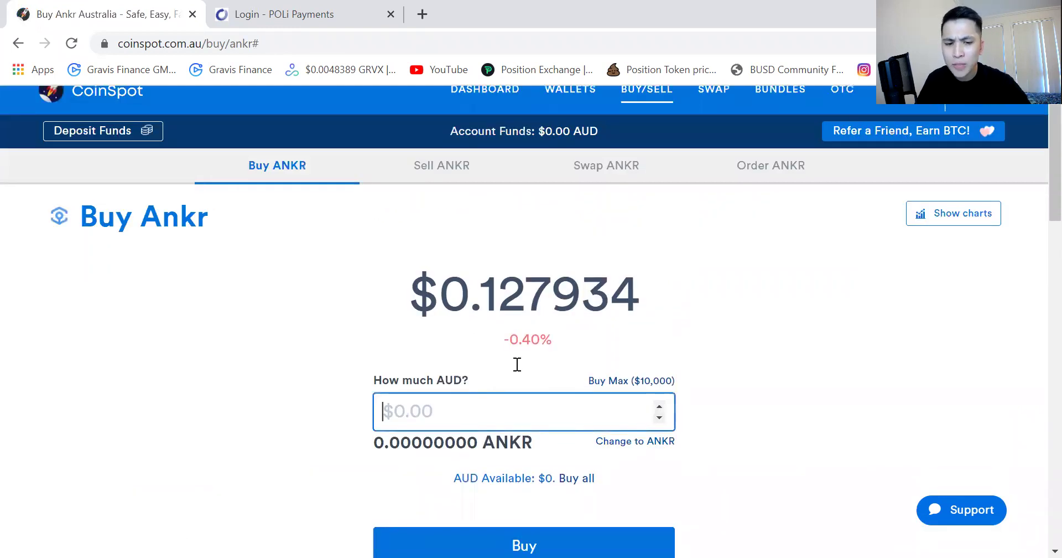
scroll(518, 364, down, 2)
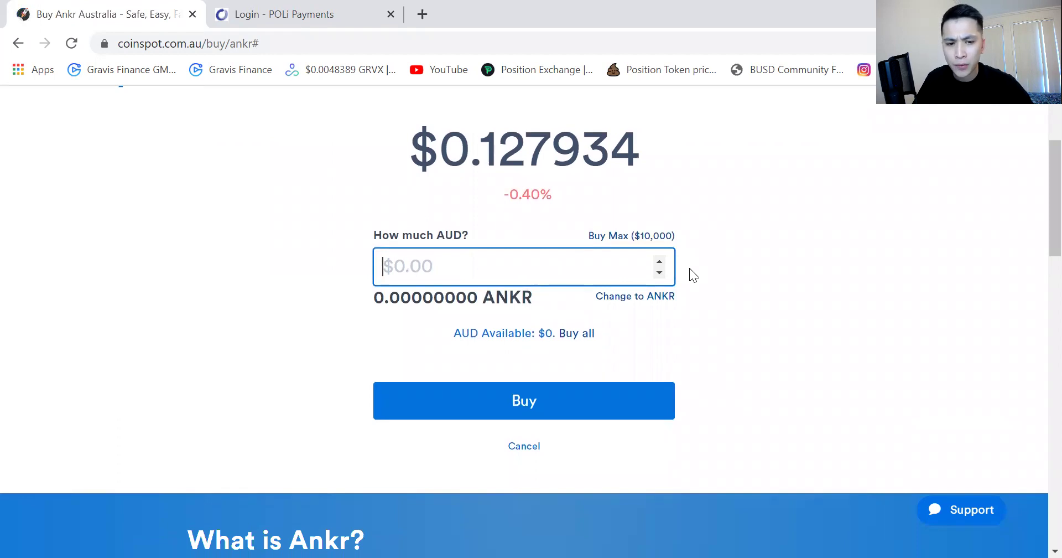
text(10)
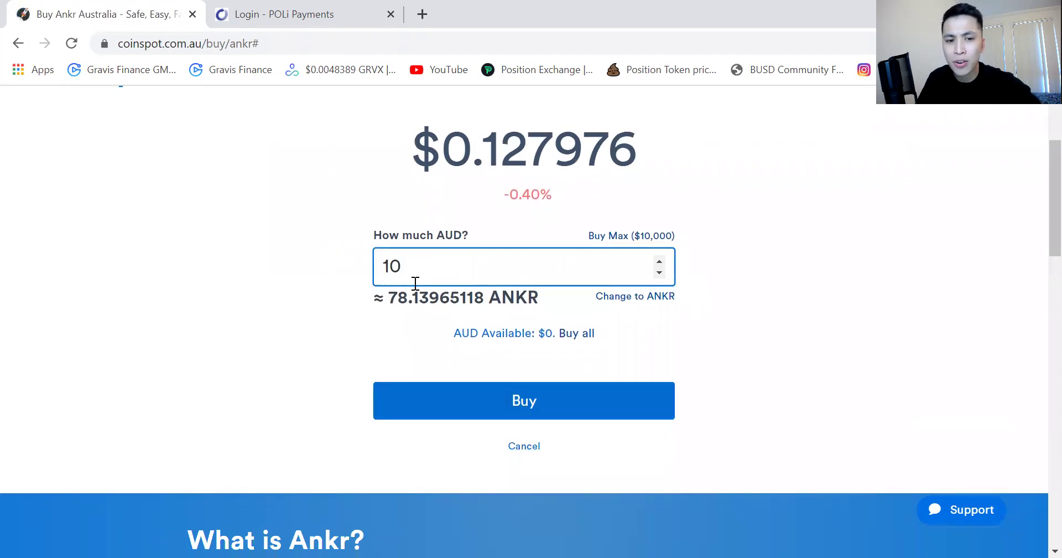
click(522, 390)
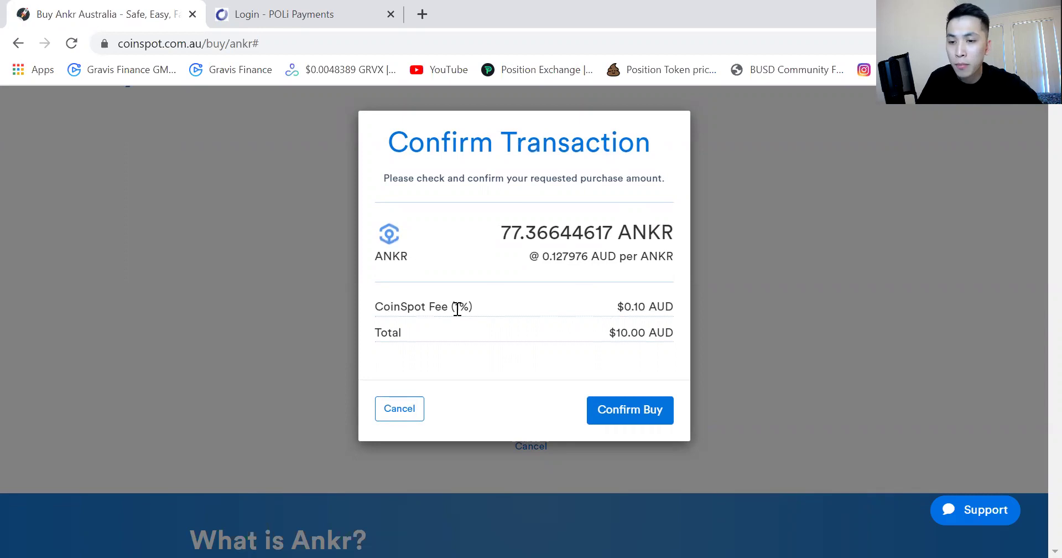
click(399, 411)
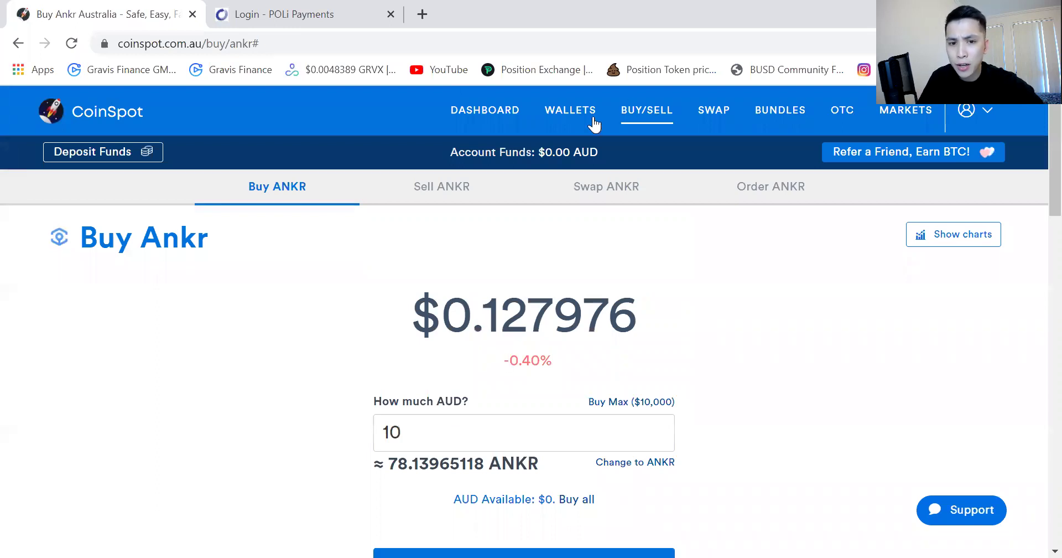
Reopen Wallets to see BNB 0.04467653 now valued at $29.63 AUD
click(595, 120)
scroll(424, 268, down, 2)
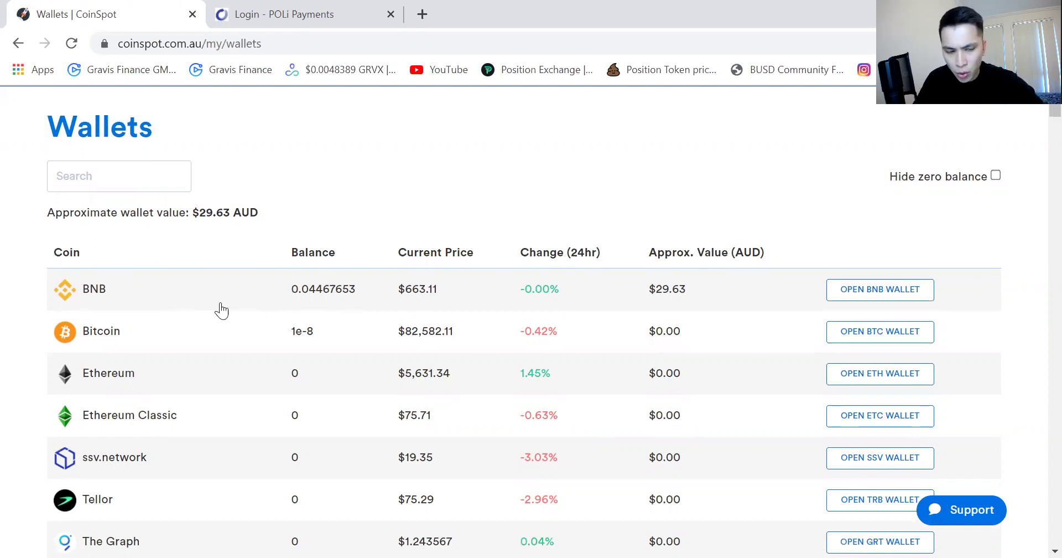
scroll(272, 285, up, 2)
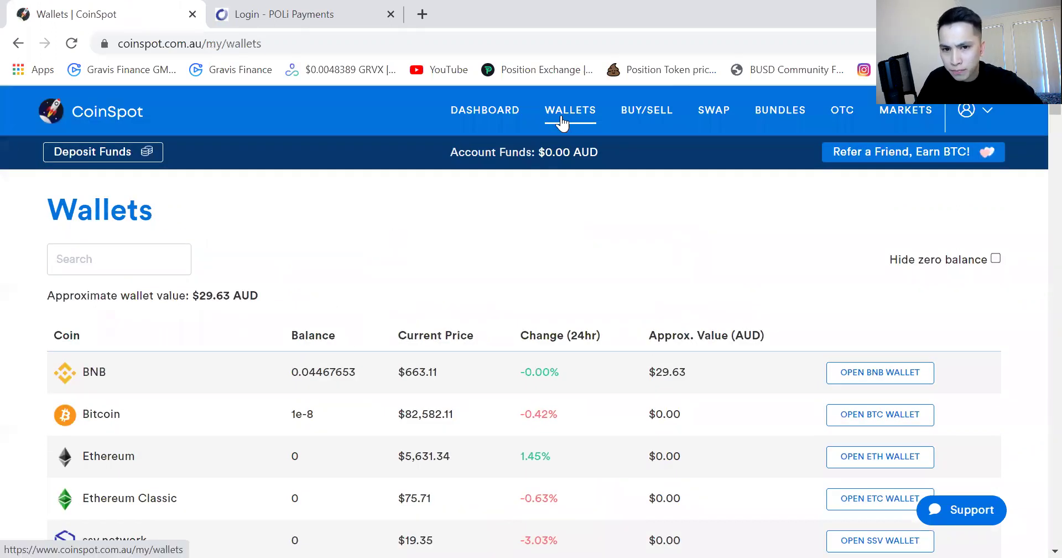
Open the BNB wallet's Send form and show the BEP2 and BEP20 network choices
click(365, 373)
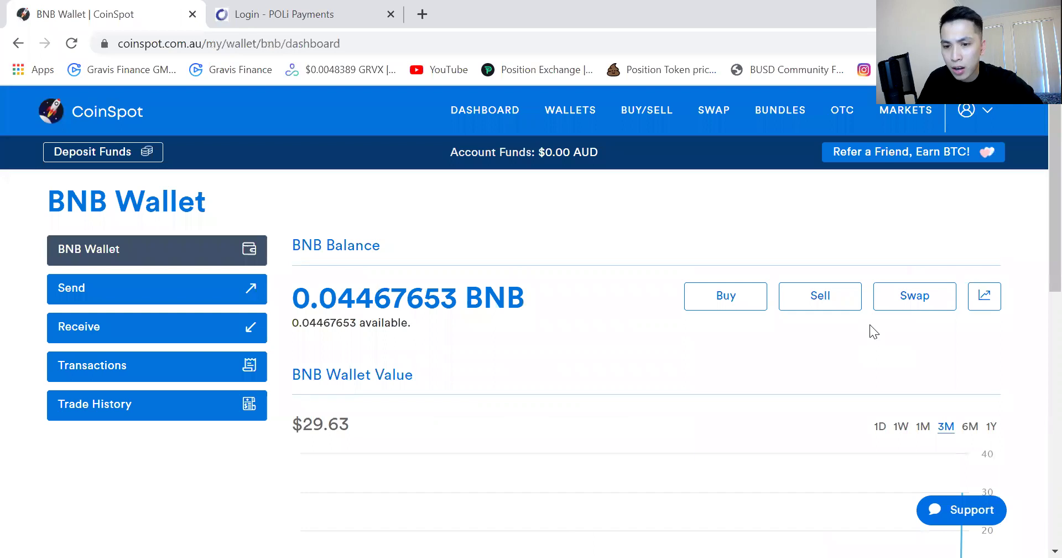
click(206, 296)
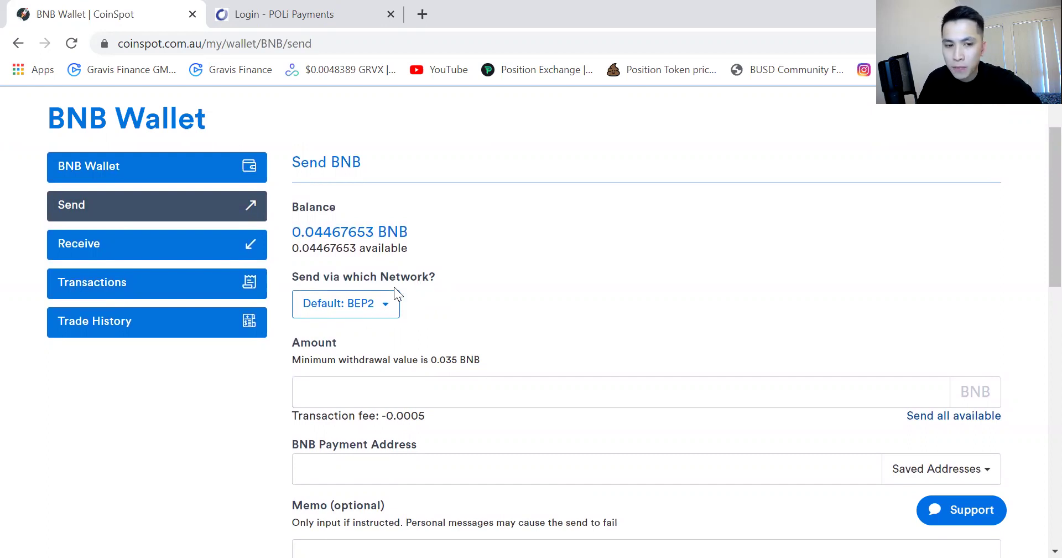
scroll(351, 249, down, 1)
click(357, 232)
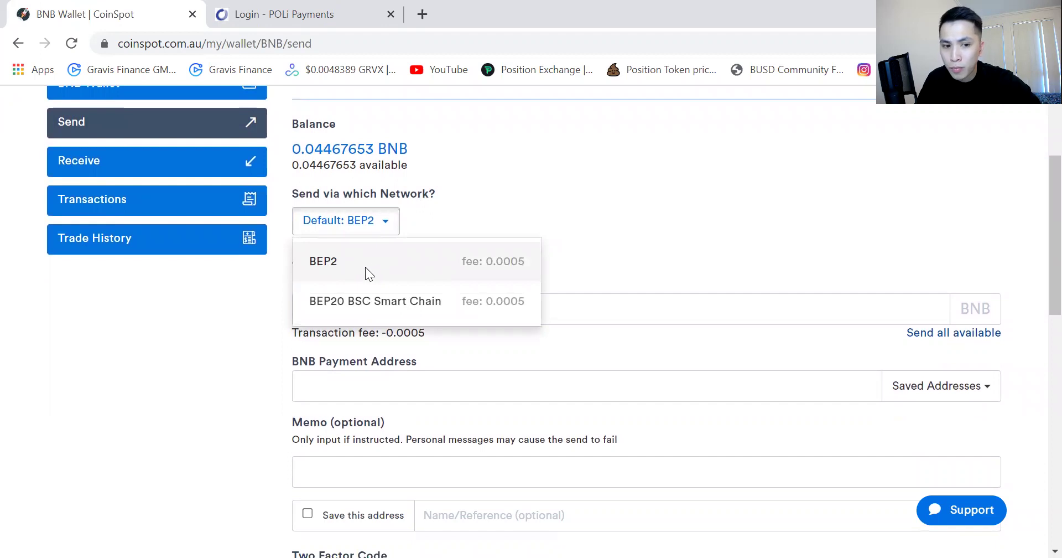
click(394, 233)
click(395, 237)
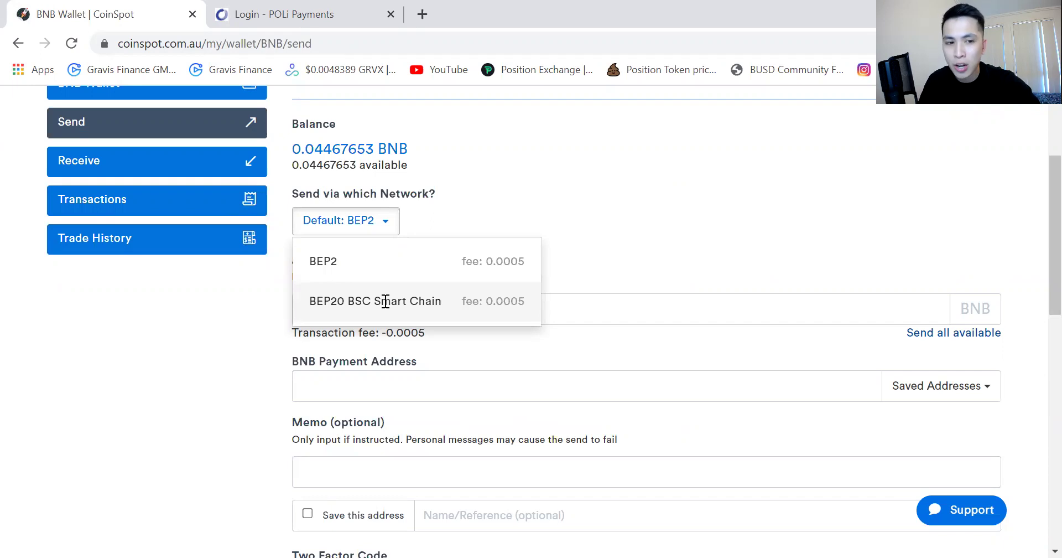
Choose BEP20 BSC Smart Chain and fill the amount with all 0.04417653 BNB available
click(385, 301)
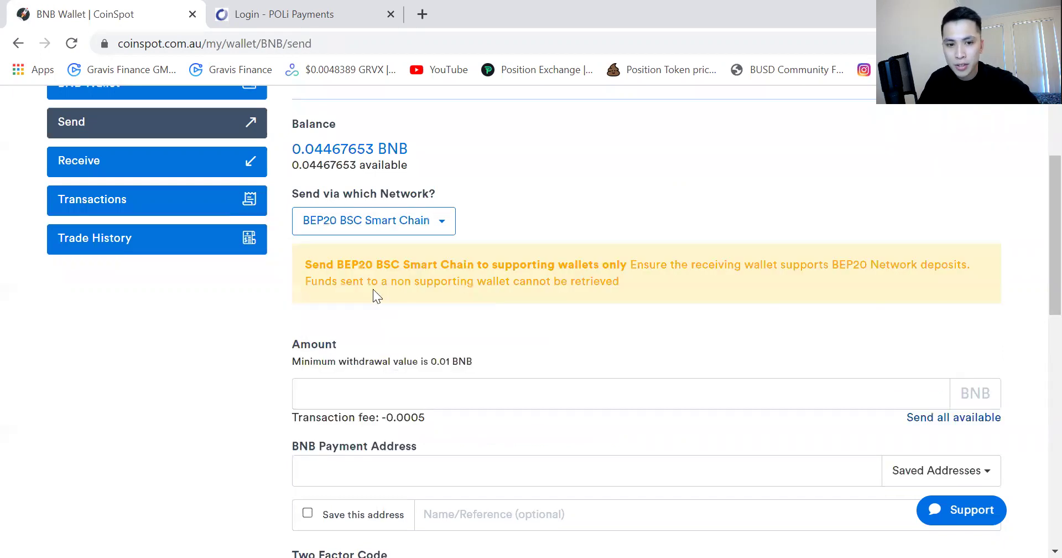
scroll(446, 282, down, 2)
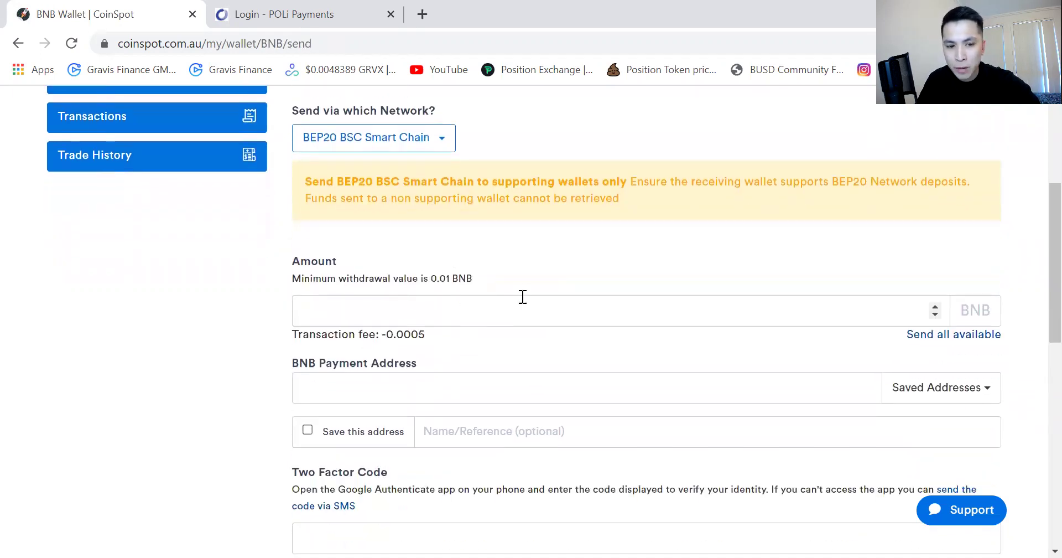
scroll(436, 296, up, 1)
scroll(437, 296, up, 1)
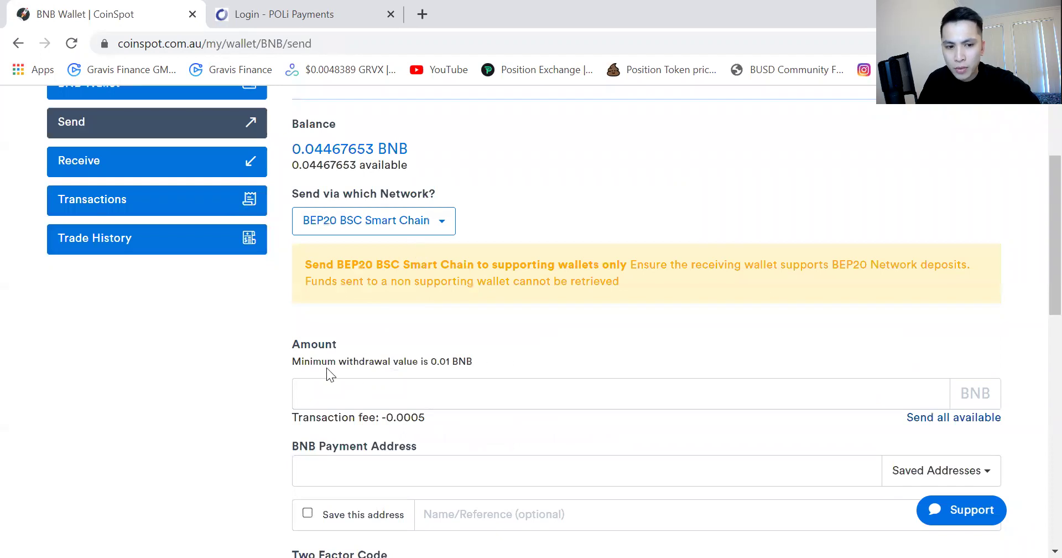
drag(292, 360, 505, 349)
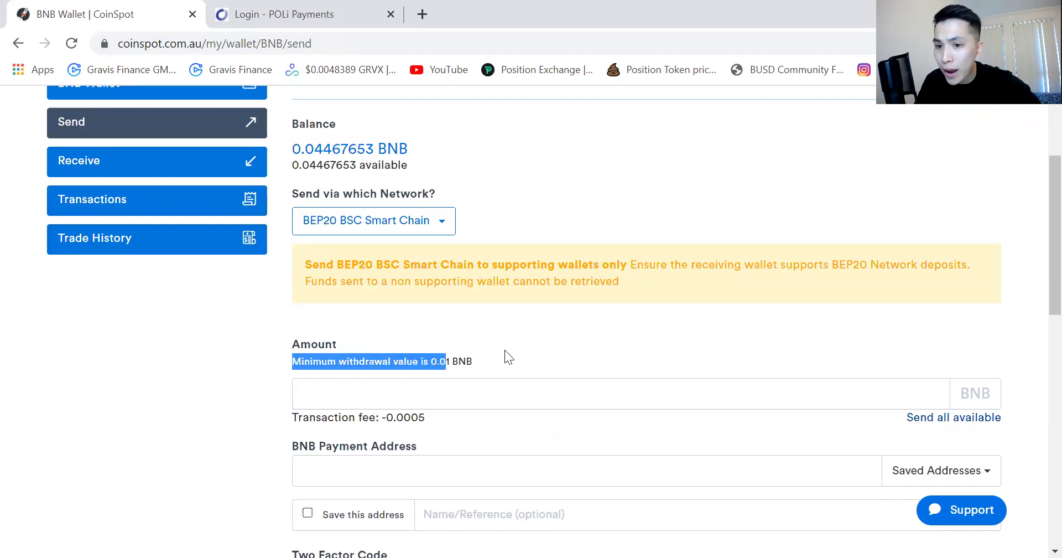
click(505, 349)
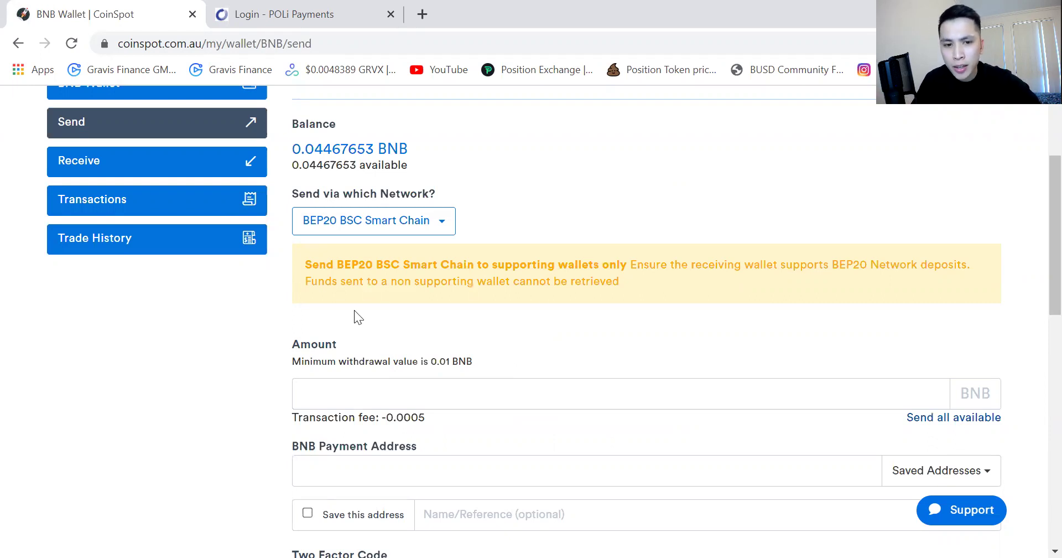
click(990, 419)
scroll(410, 368, down, 2)
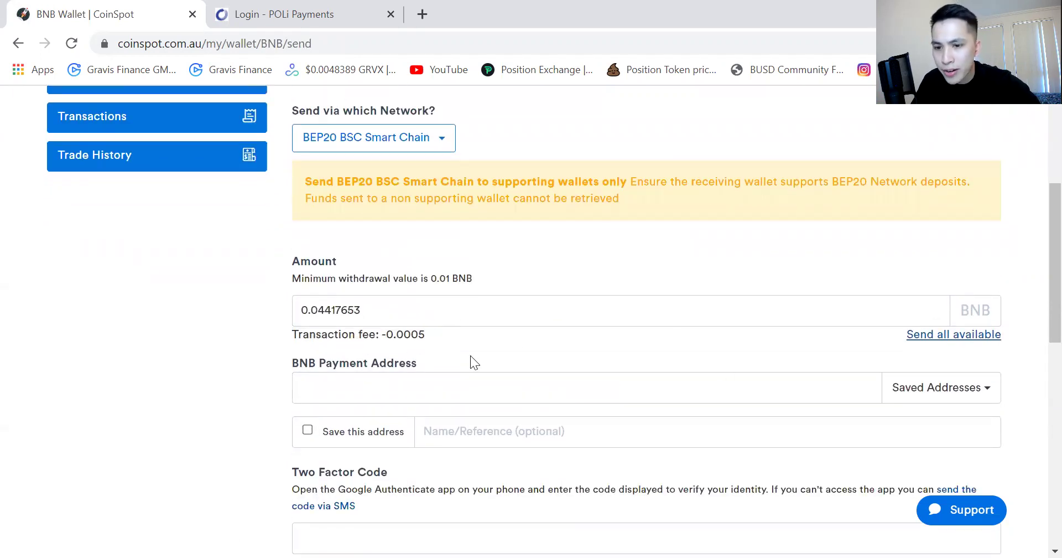
Use the saved wallet address as the BNB recipient
click(927, 397)
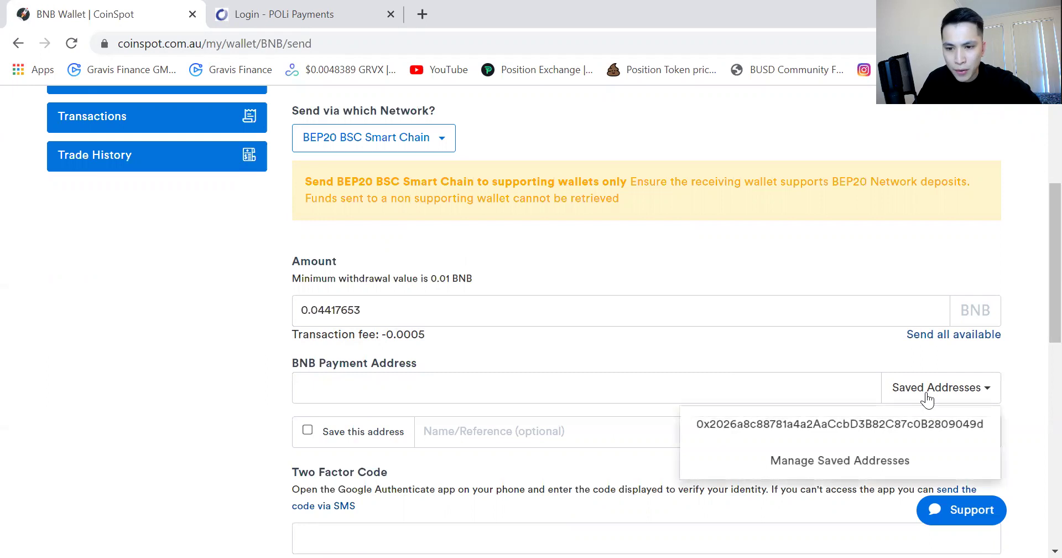
click(825, 426)
scroll(324, 372, down, 2)
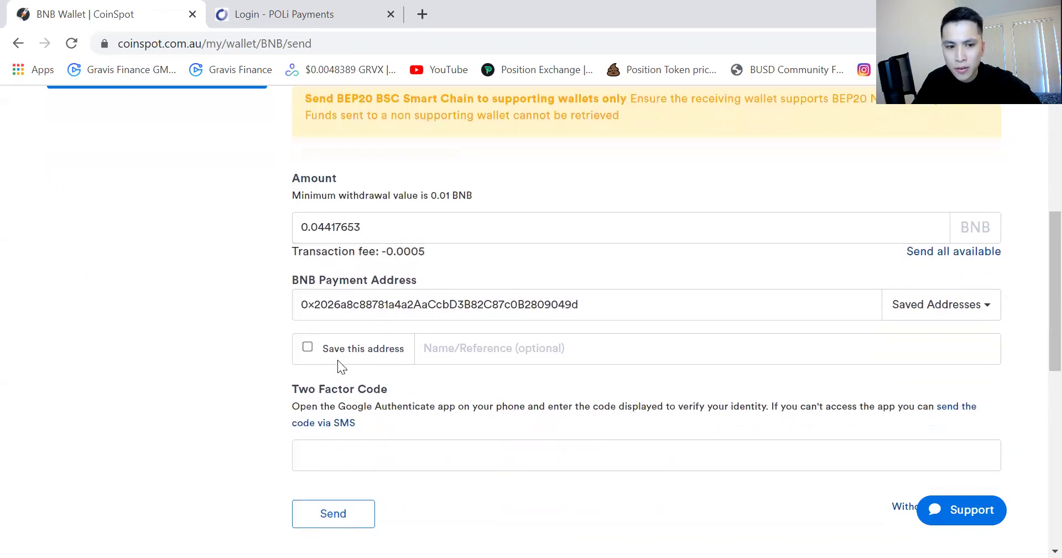
Enter the two-factor authenticator code in the Two Factor Code field
click(430, 452)
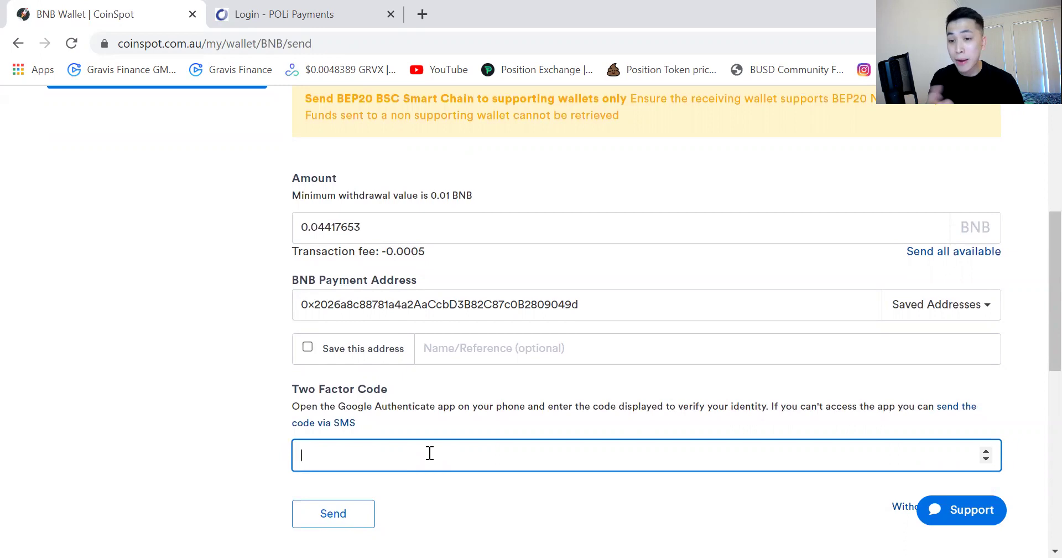
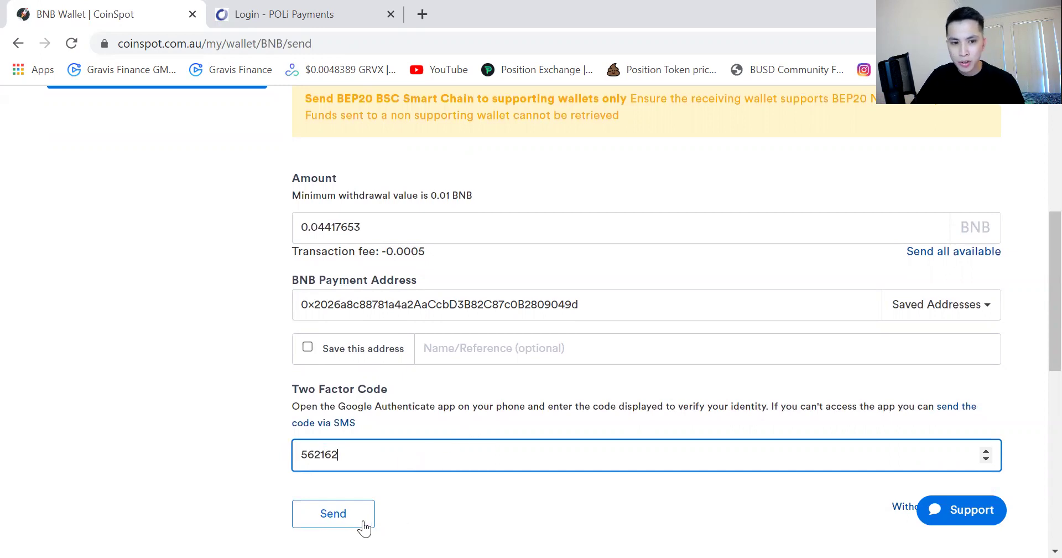
scroll(481, 311, up, 5)
scroll(437, 316, down, 4)
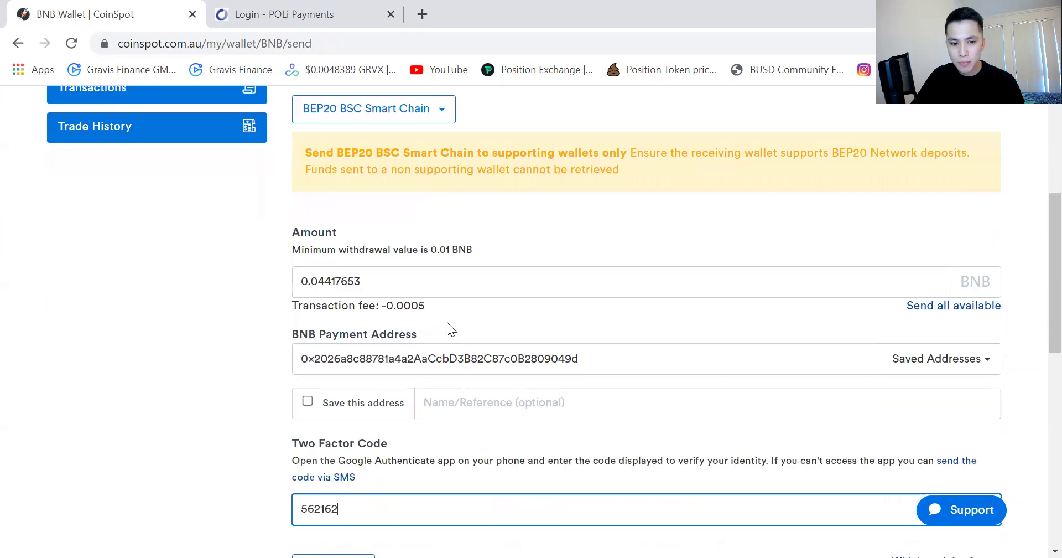
scroll(448, 323, down, 1)
Send the BNB withdrawal and close the email verification notice
click(347, 519)
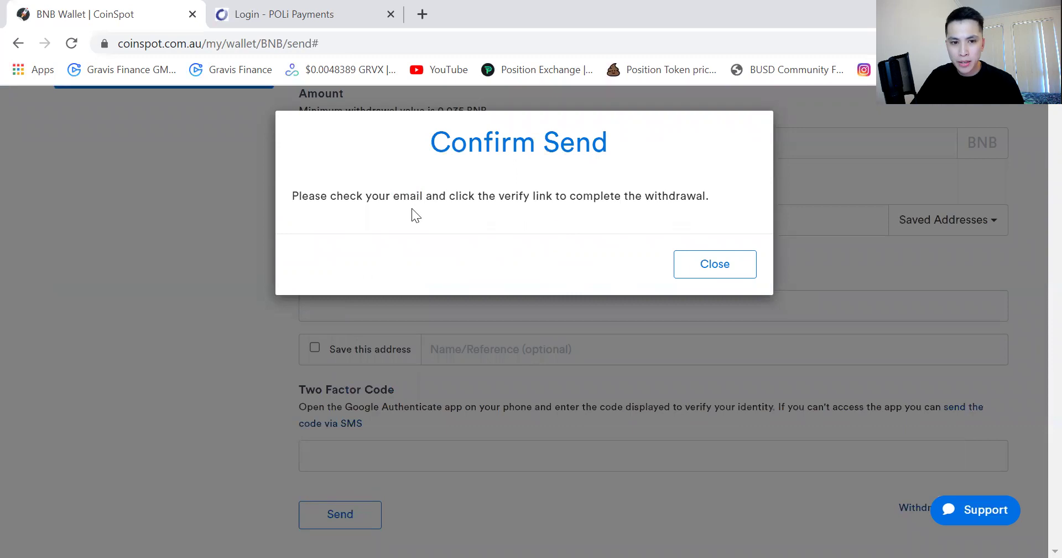
click(715, 264)
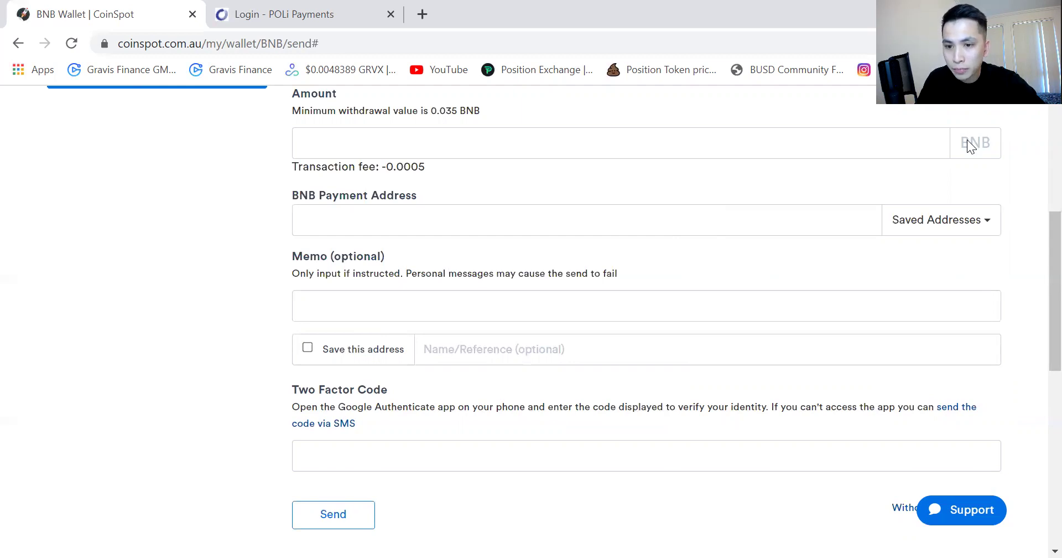
key(alt+shift+m)
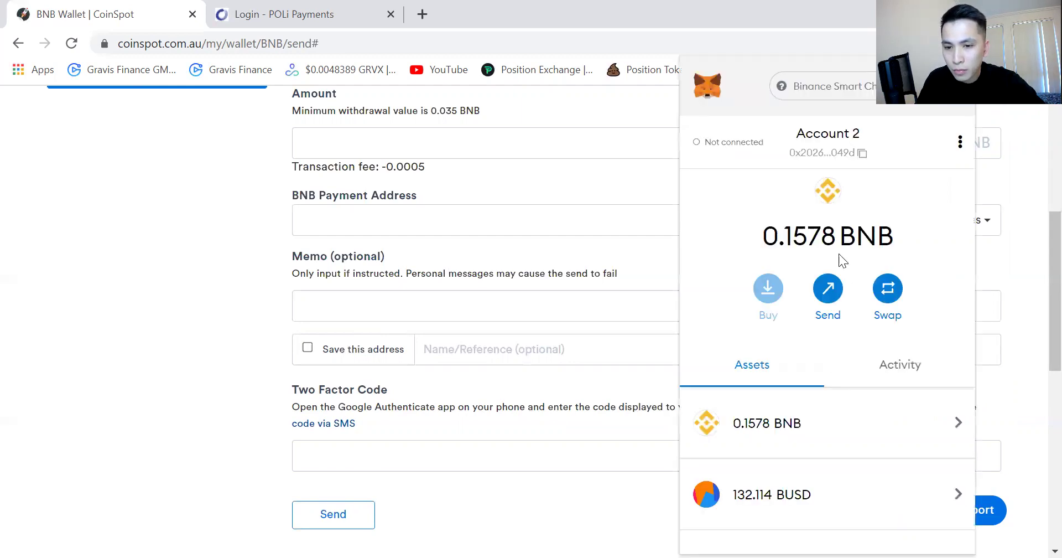
scroll(900, 285, down, 2)
click(900, 285)
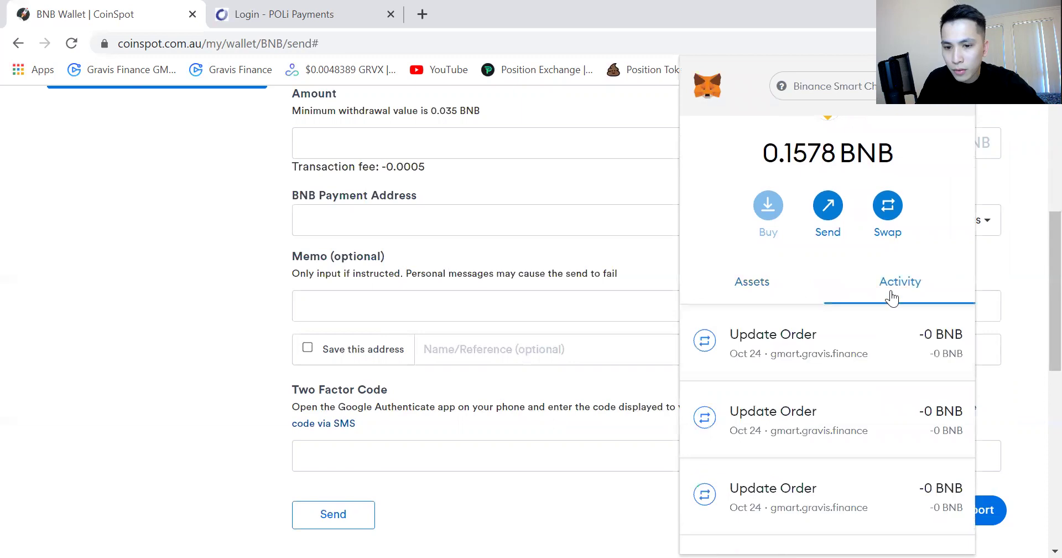
click(797, 290)
scroll(861, 230, up, 2)
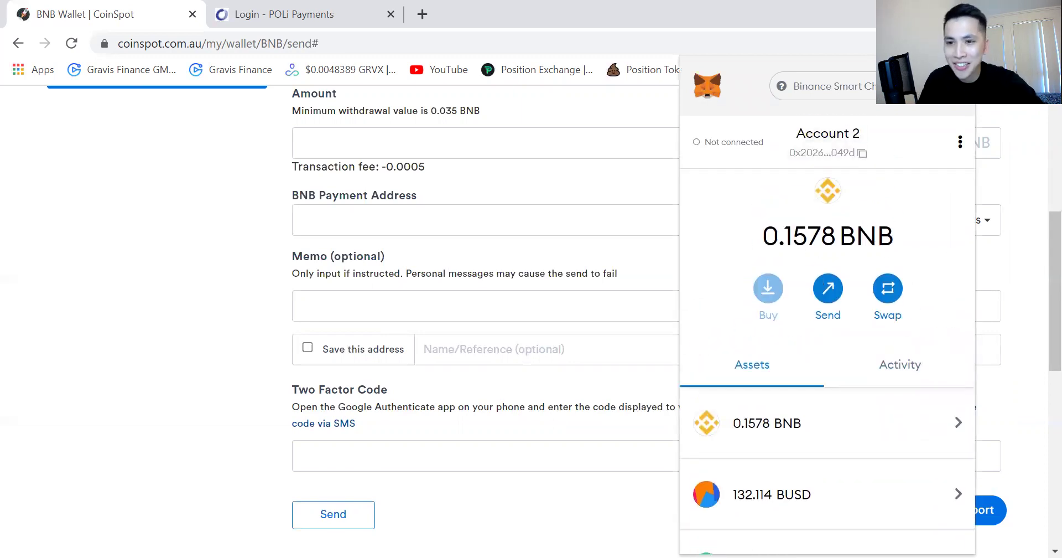
click(1027, 247)
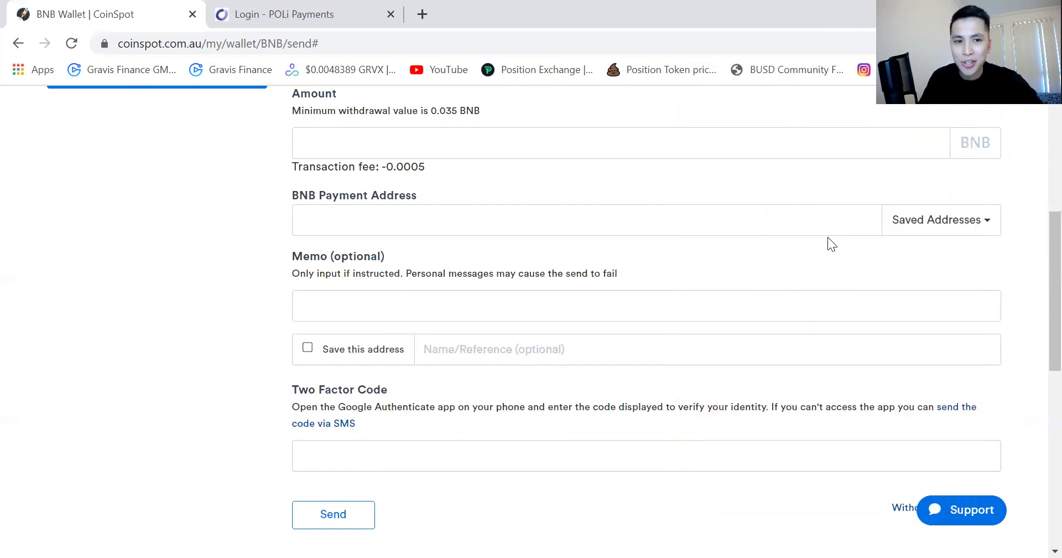